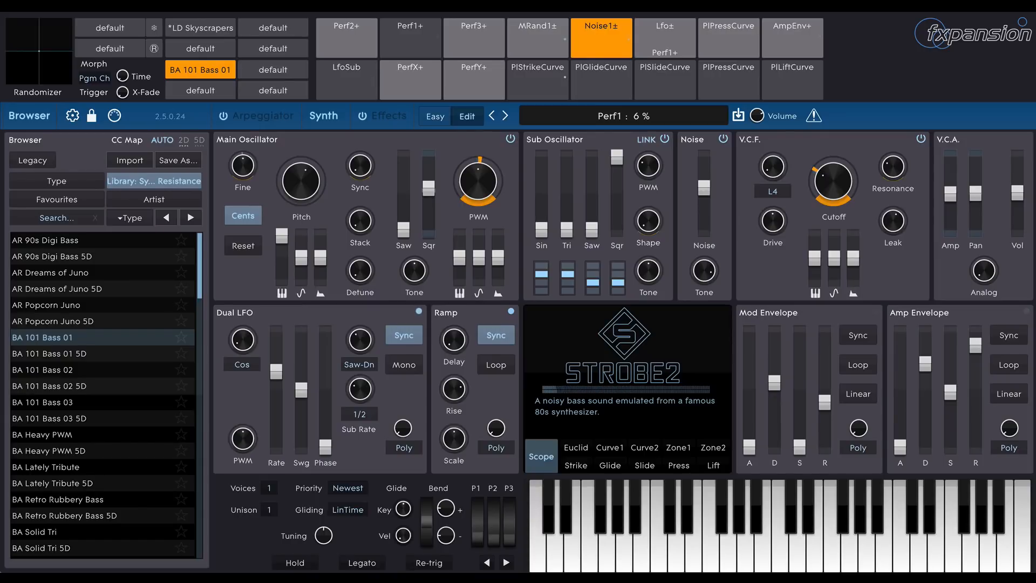
Step: Mute and then unmute the Noise1± modulation slot of BA 101 Bass 01 to compare the sound
left_click(608, 46)
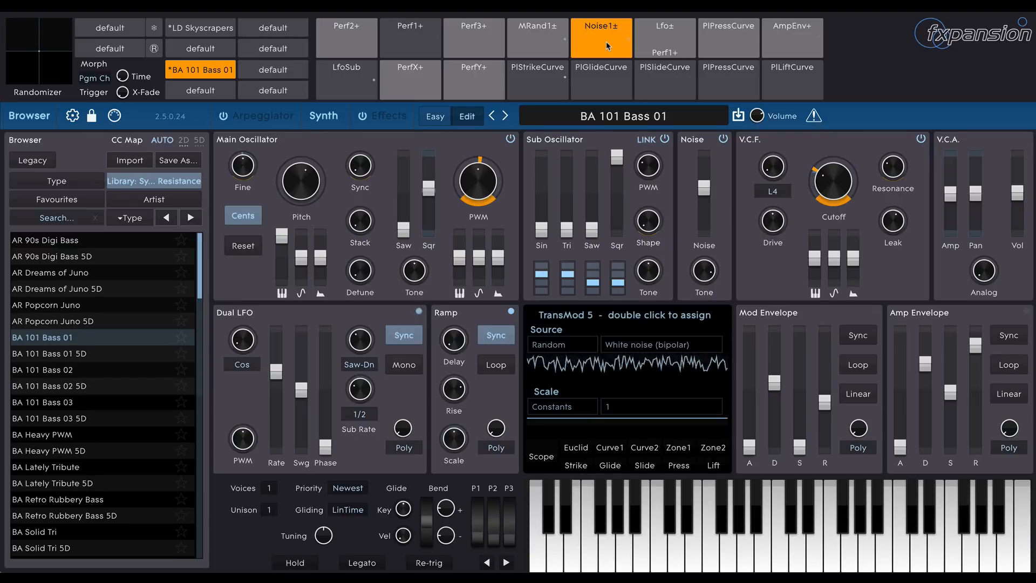
right_click(608, 46)
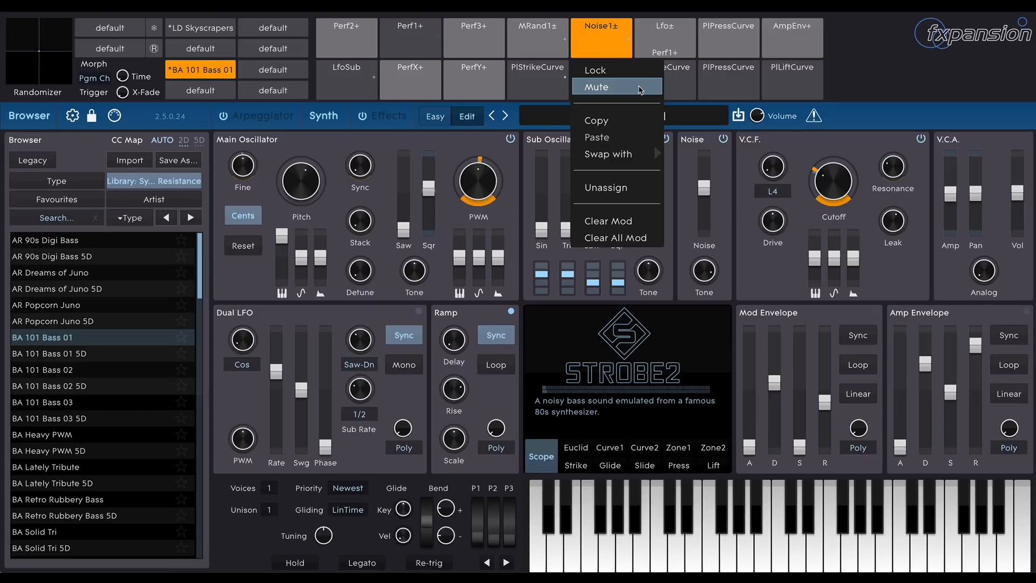
left_click(640, 89)
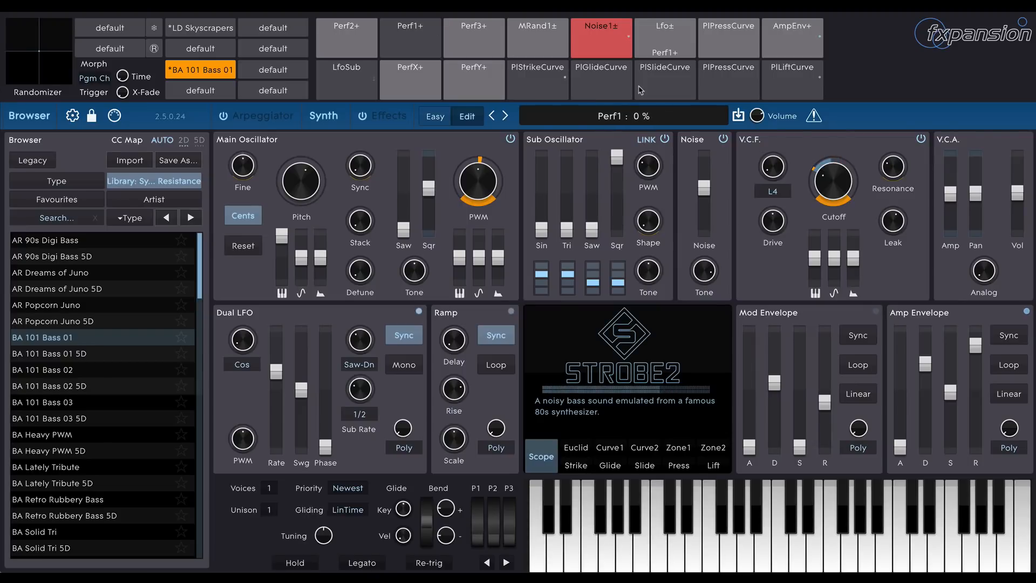
right_click(595, 41)
left_click(619, 85)
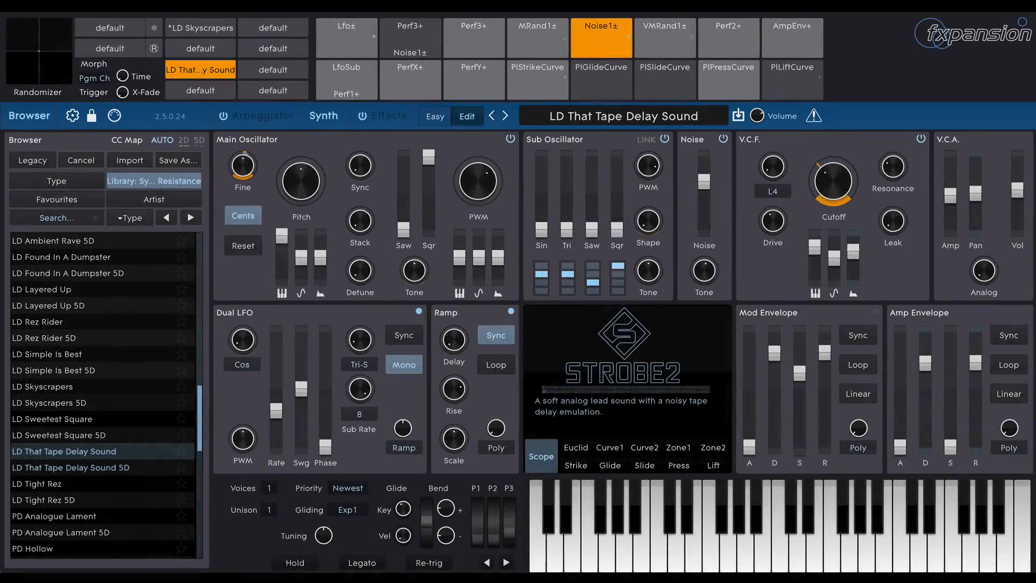
Step: Show the effects of the LD That Tape Delay Sound preset and raise the Delay's Feedback to 80 %
left_click(391, 117)
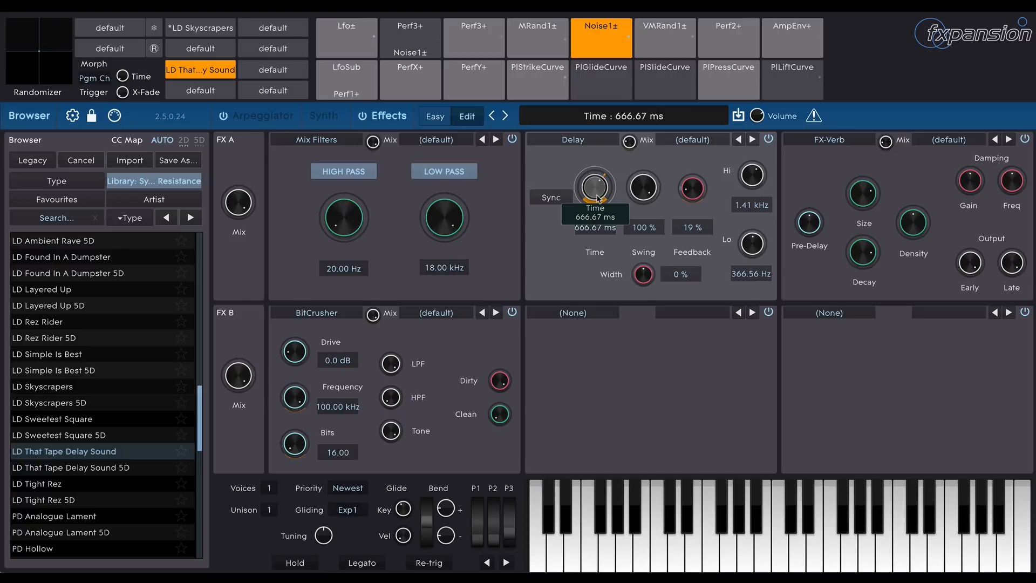
left_click_drag(692, 188, 693, 154)
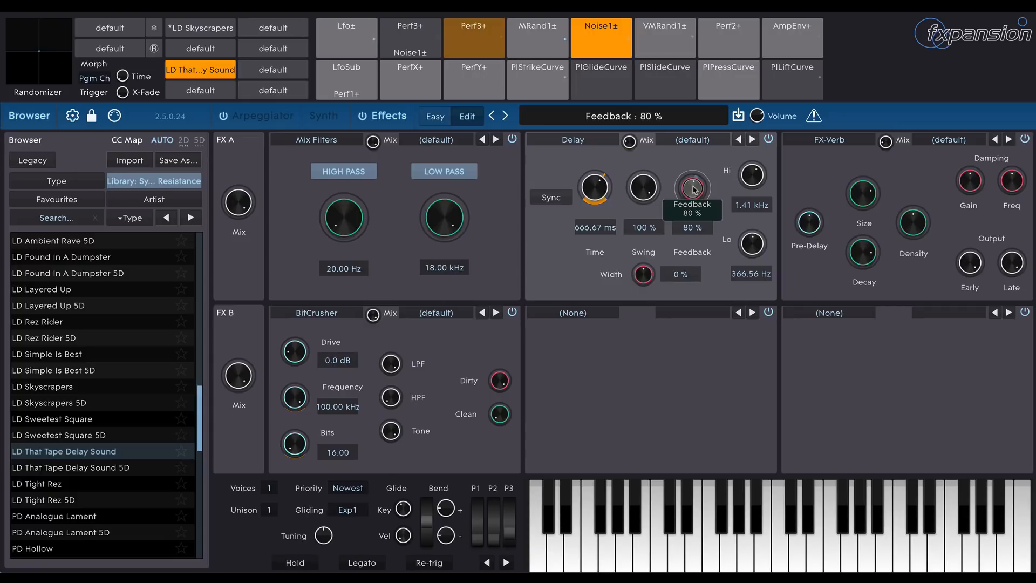
Step: Mute and then unmute the Noise1± slot to compare the tape delay with and without its modulation
right_click(608, 40)
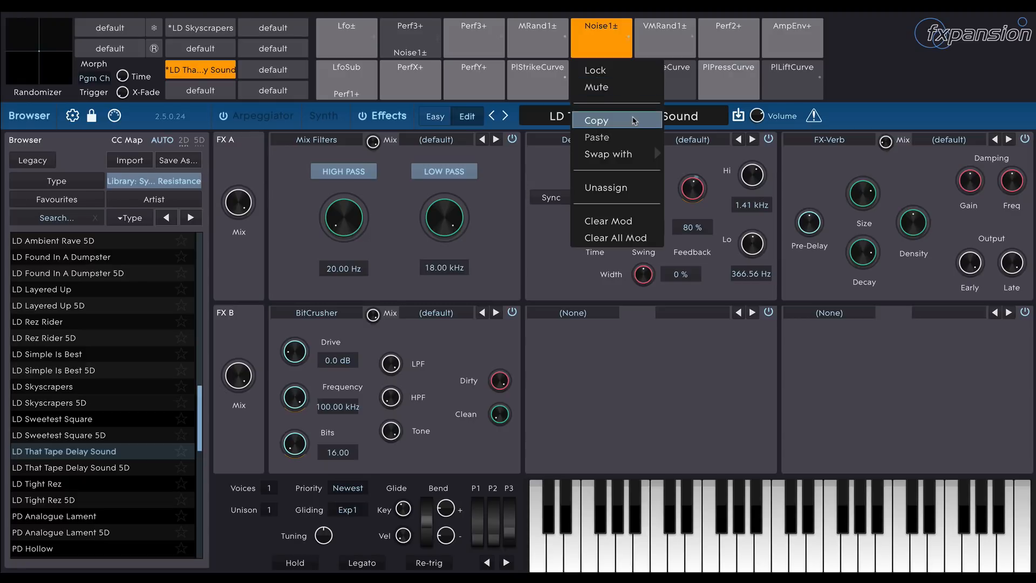
left_click(637, 91)
left_click(637, 91)
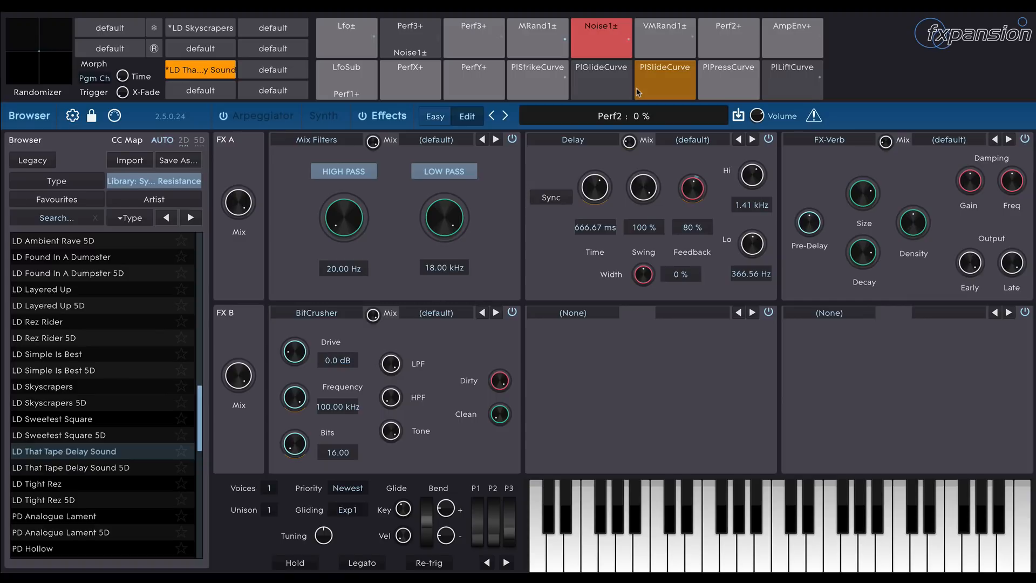
right_click(610, 48)
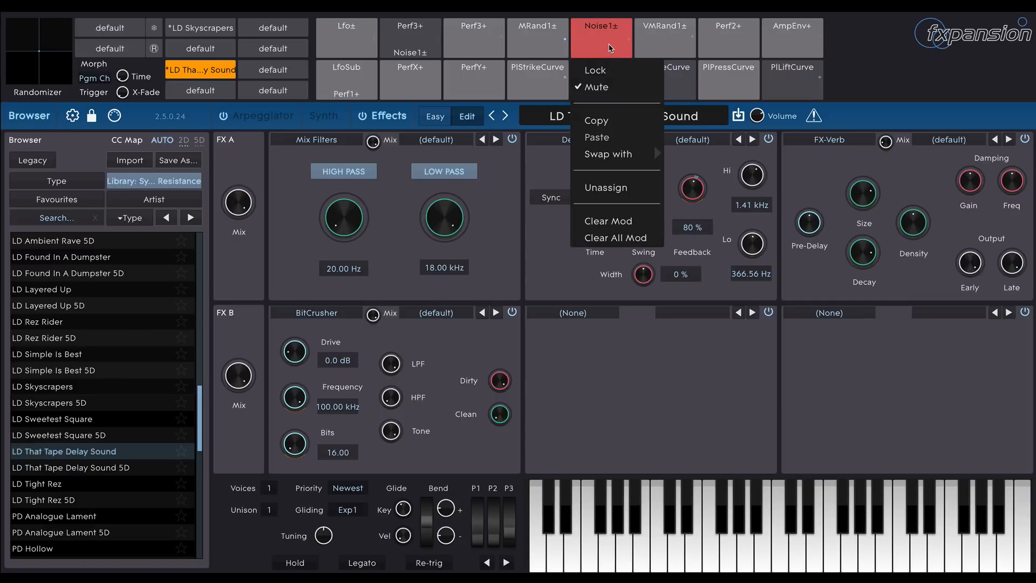
left_click(623, 88)
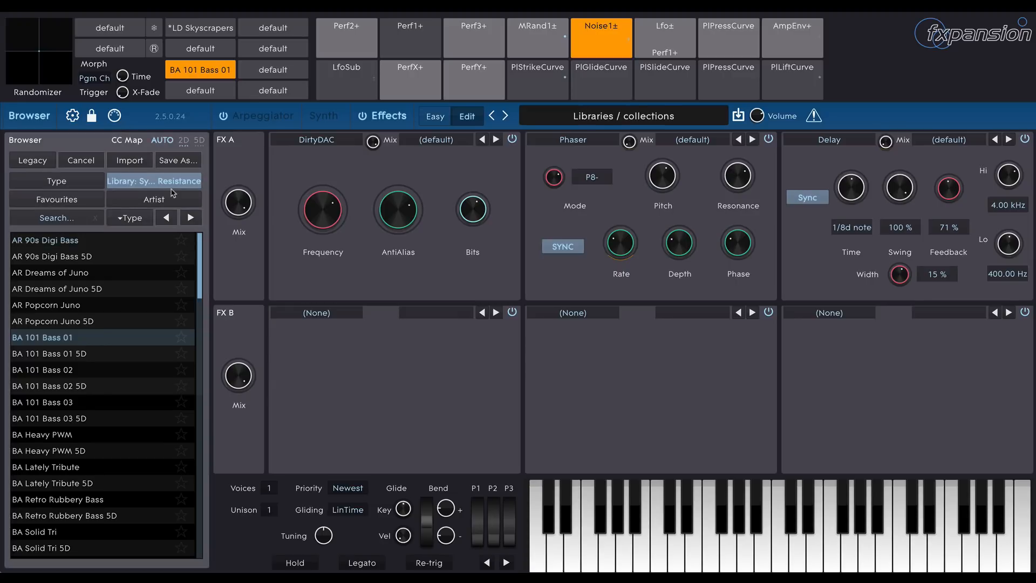
Step: Show the synth controls of BA 101 Bass 01 and lower the amp envelope's release
left_click(325, 116)
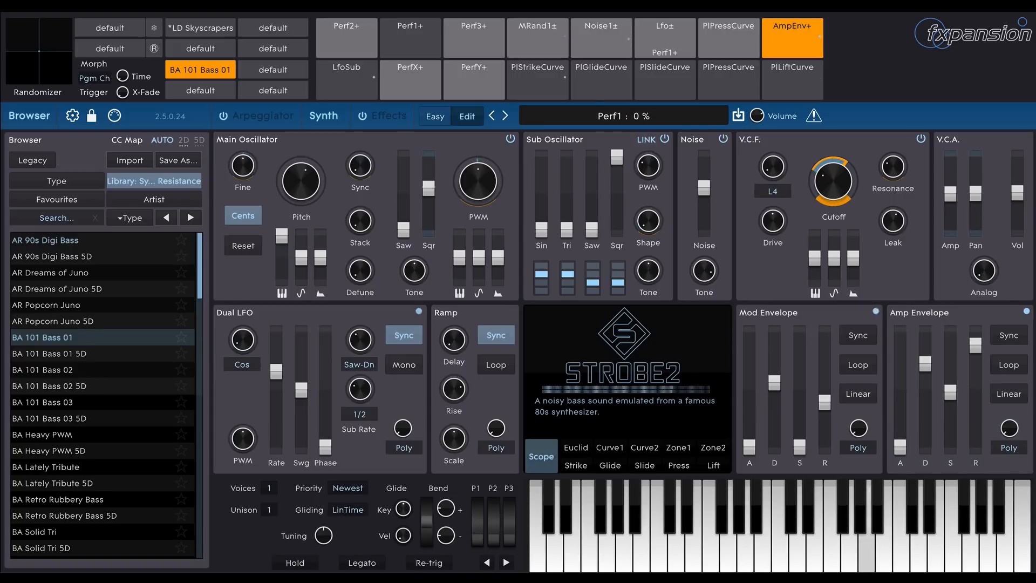
left_click_drag(900, 447, 900, 371)
left_click_drag(975, 347, 976, 371)
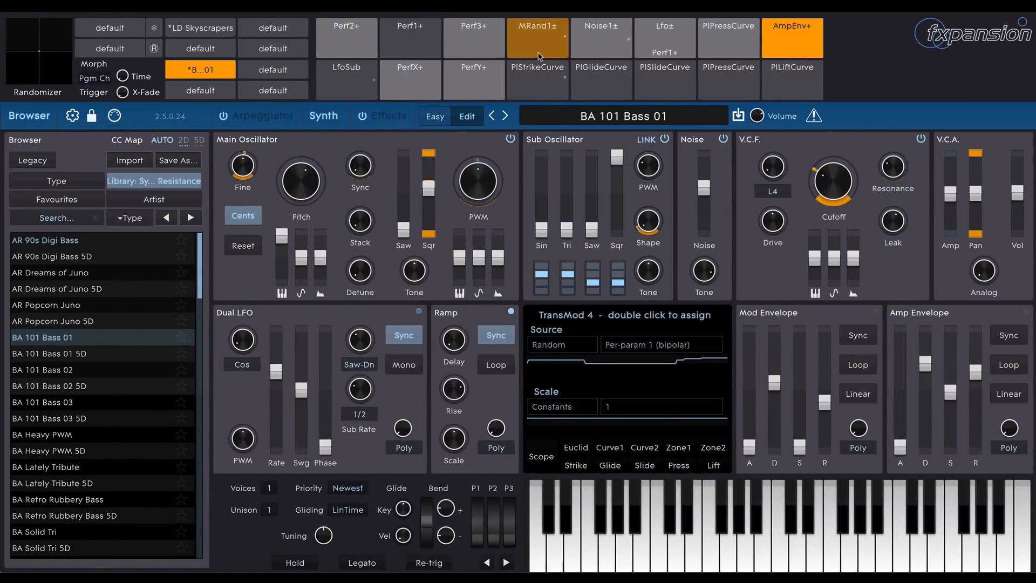
Step: Mute both the MRand1± and the Noise1± modulation slots of BA 101 Bass 01
left_click(537, 50)
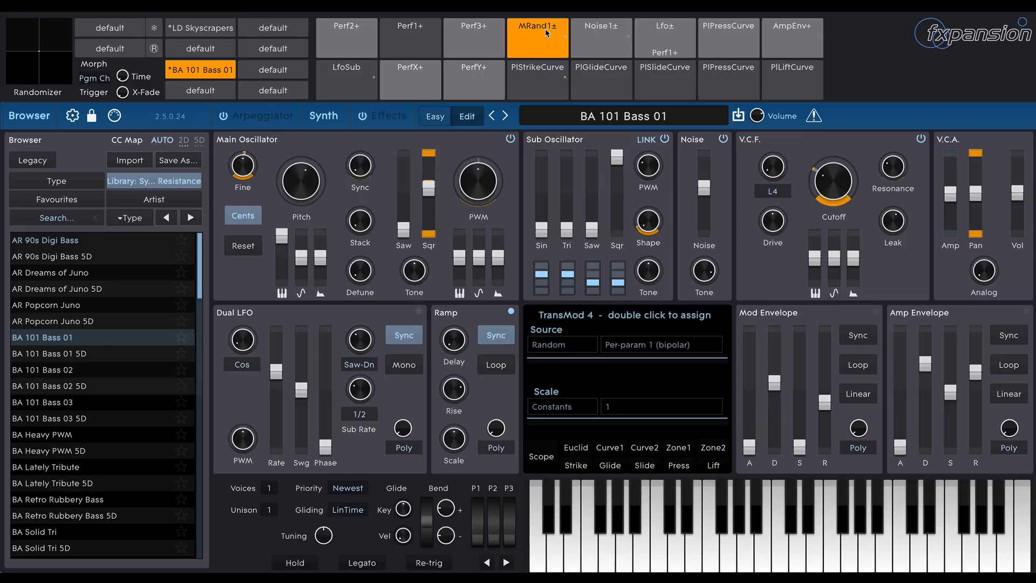
left_click(547, 33)
mouse_move(558, 93)
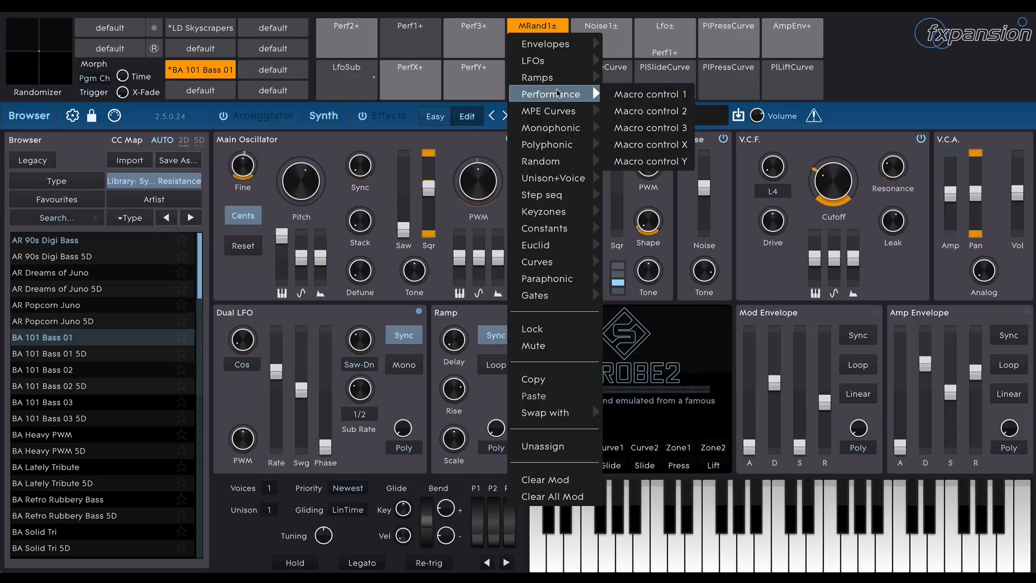
mouse_move(563, 198)
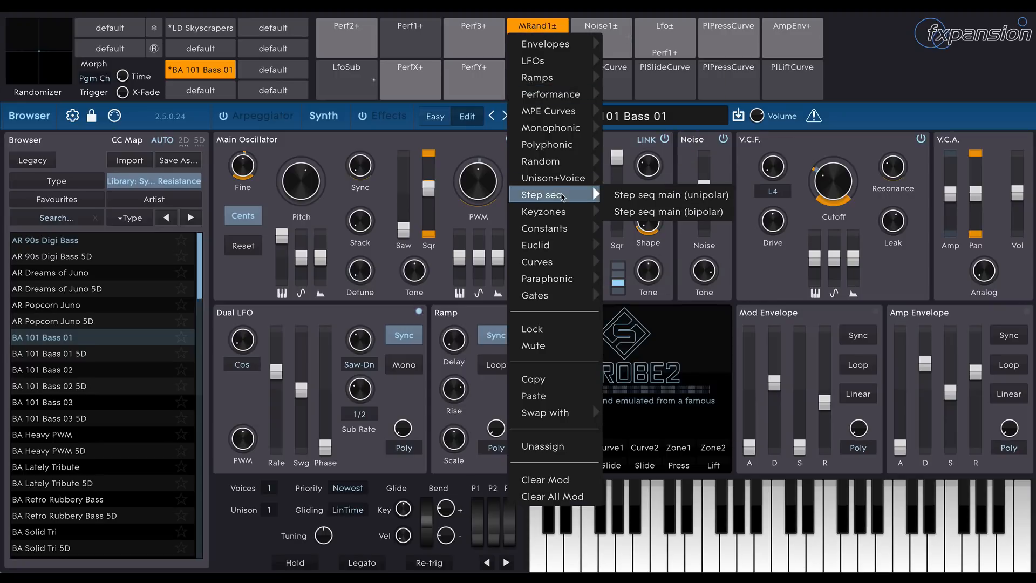
left_click(537, 348)
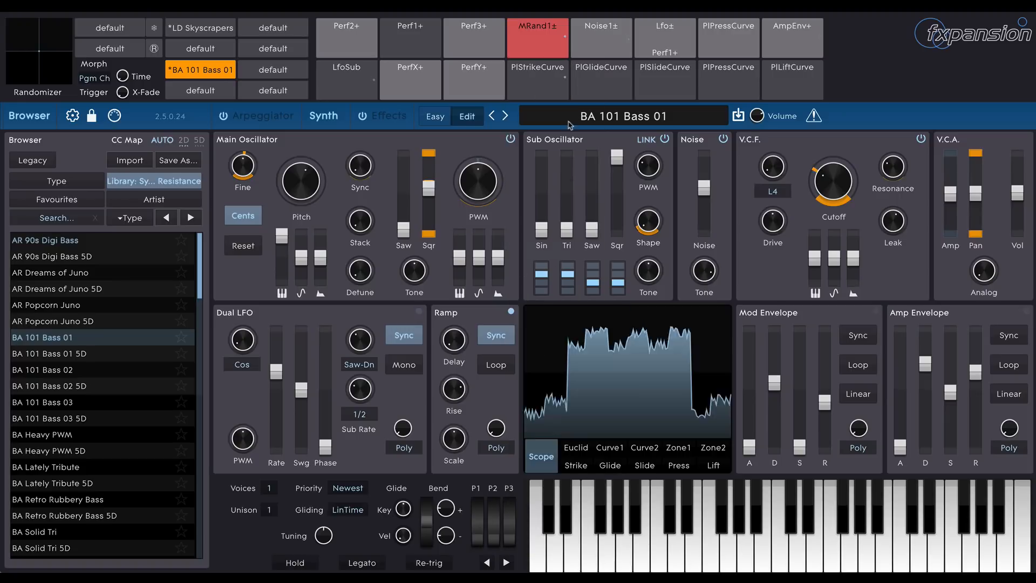
left_click(600, 32)
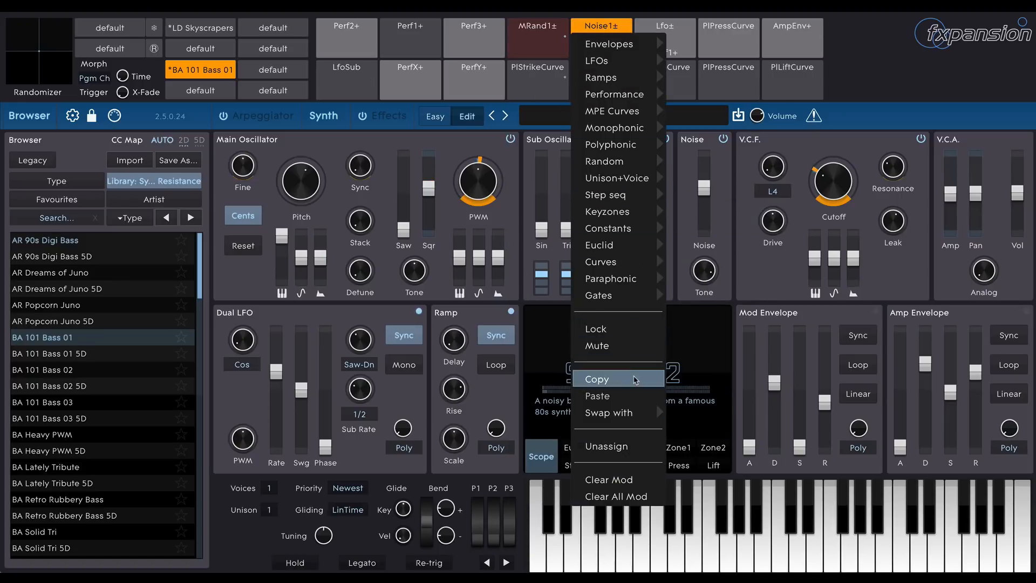
left_click(625, 345)
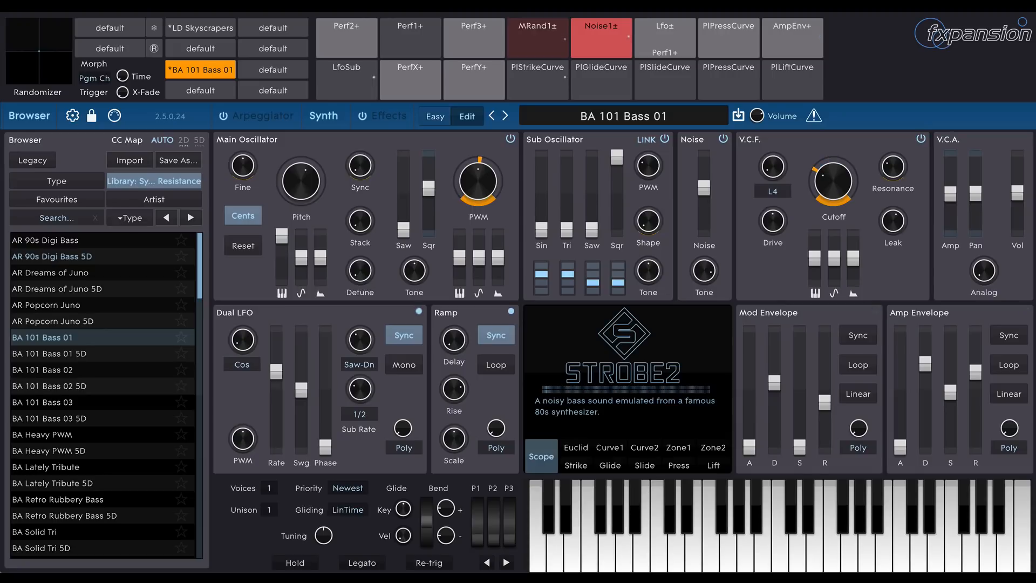
Step: Unmute the MRand1± modulation slot and the Noise1± modulation slot
right_click(539, 44)
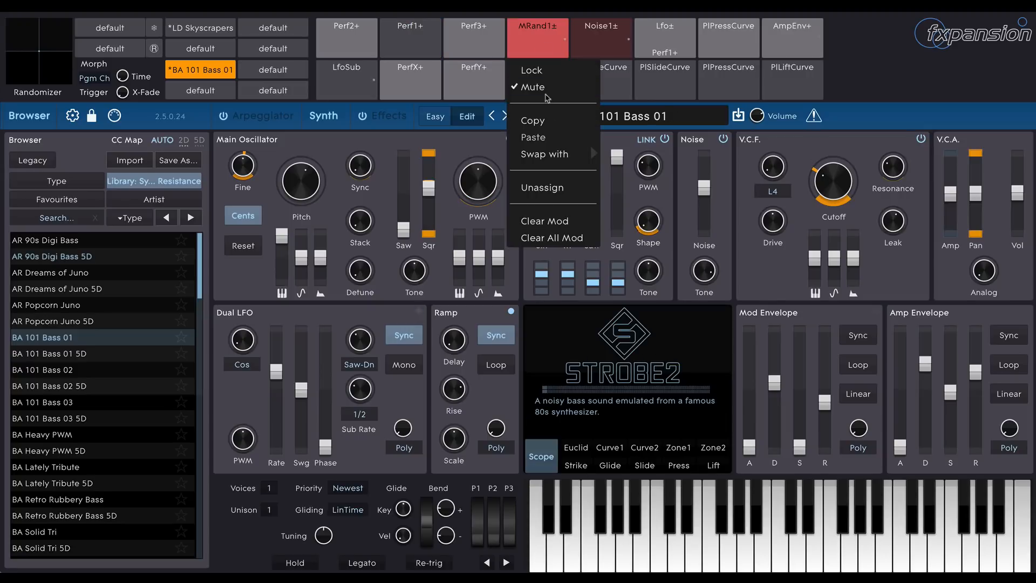
left_click(556, 87)
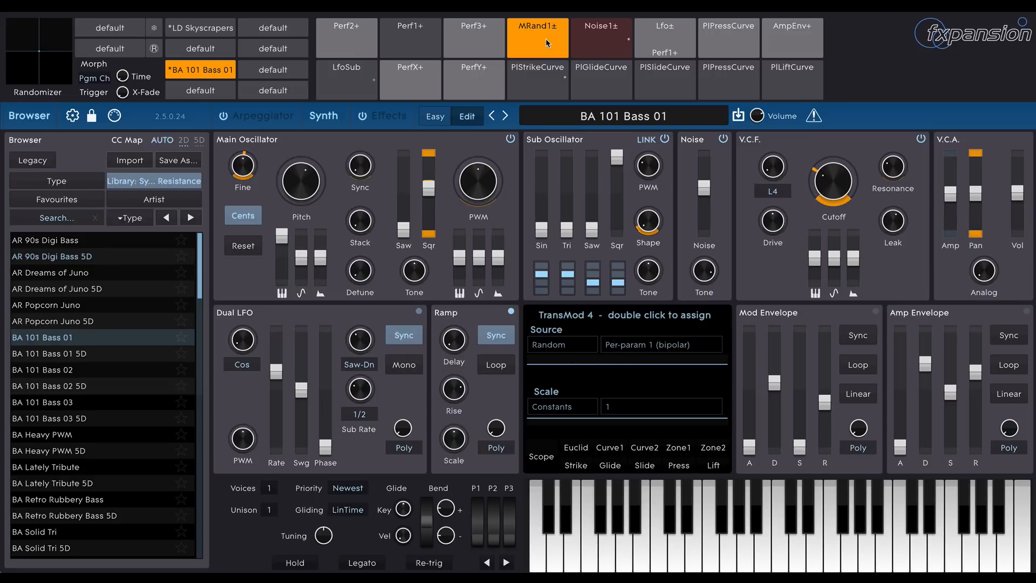
left_click(582, 45)
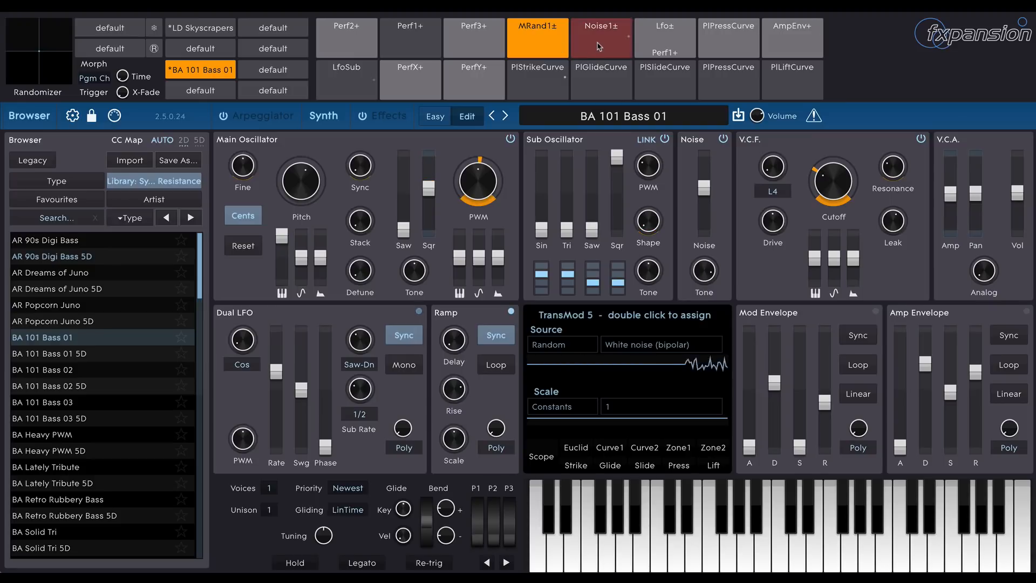
right_click(582, 44)
left_click(616, 88)
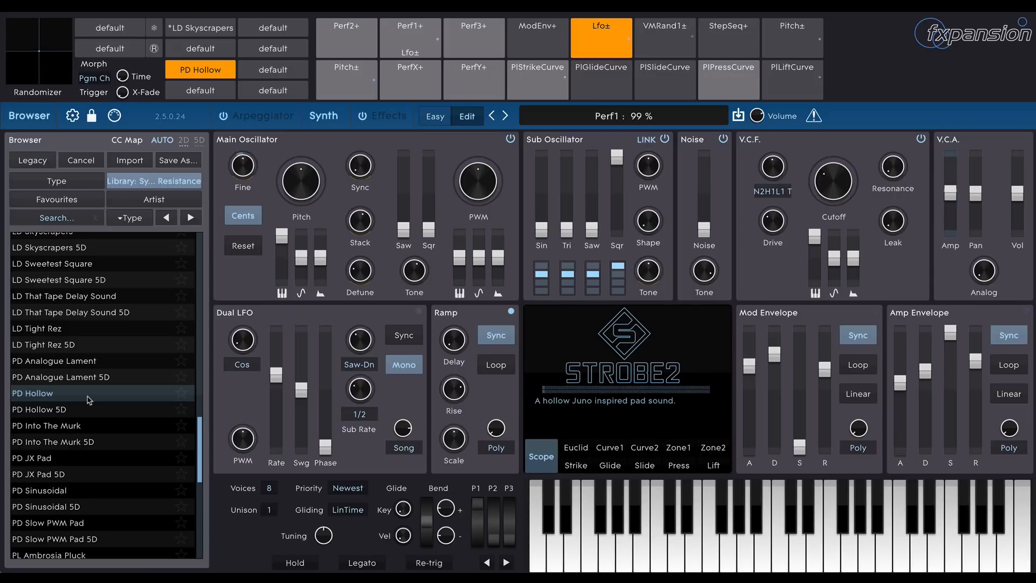
Step: Lower the Dual LFO's rate slightly in the PD Hollow preset
mouse_move(275, 377)
left_click_drag(275, 376, 275, 387)
mouse_move(605, 37)
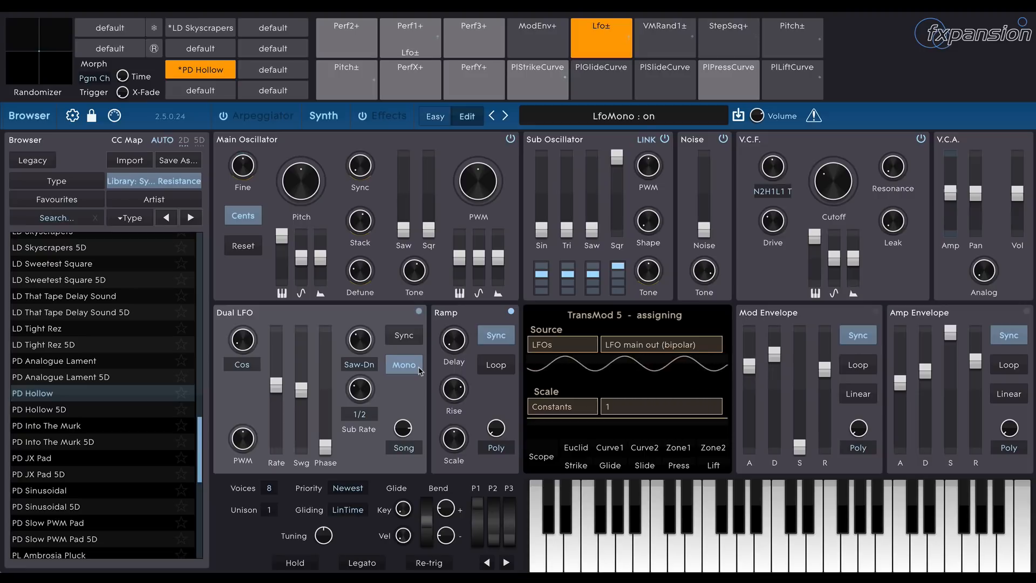
Step: Switch the Dual LFO's gate source to Poly and then back to Song
mouse_move(407, 432)
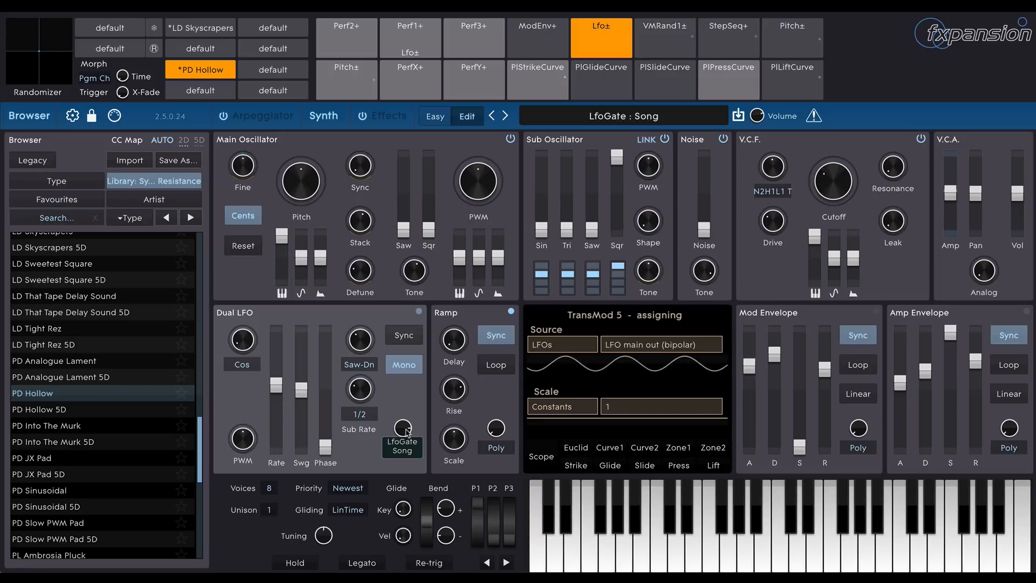
left_click_drag(407, 432, 410, 519)
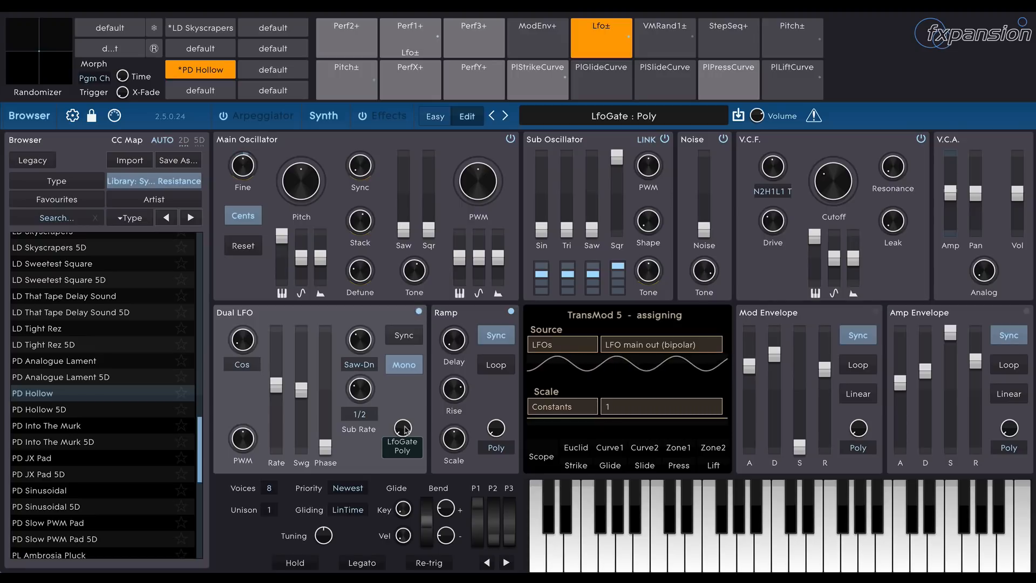
left_click_drag(406, 430, 400, 111)
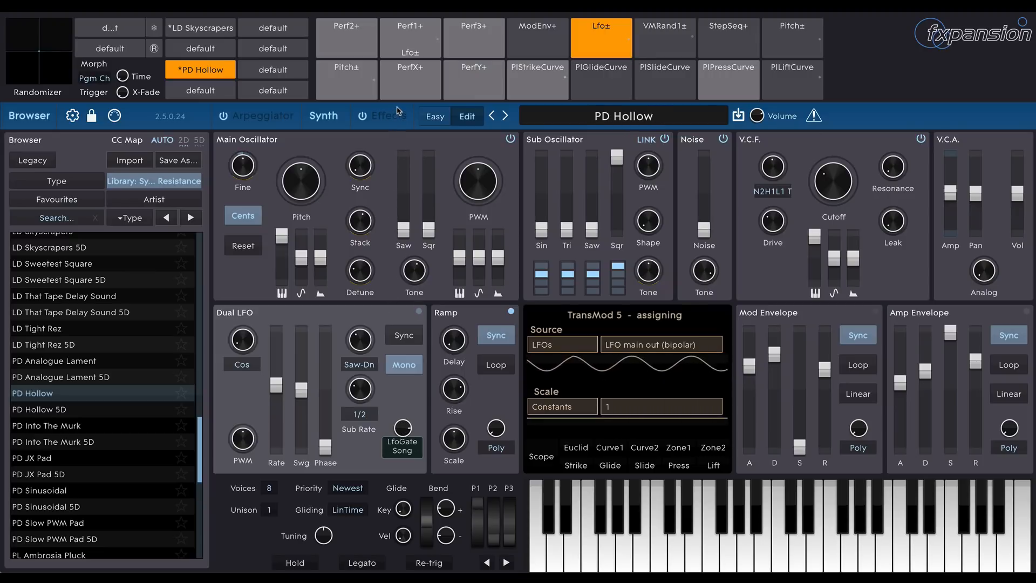
Step: Lower the Dual LFO's rate a little further, keeping the Song gate source
mouse_move(408, 429)
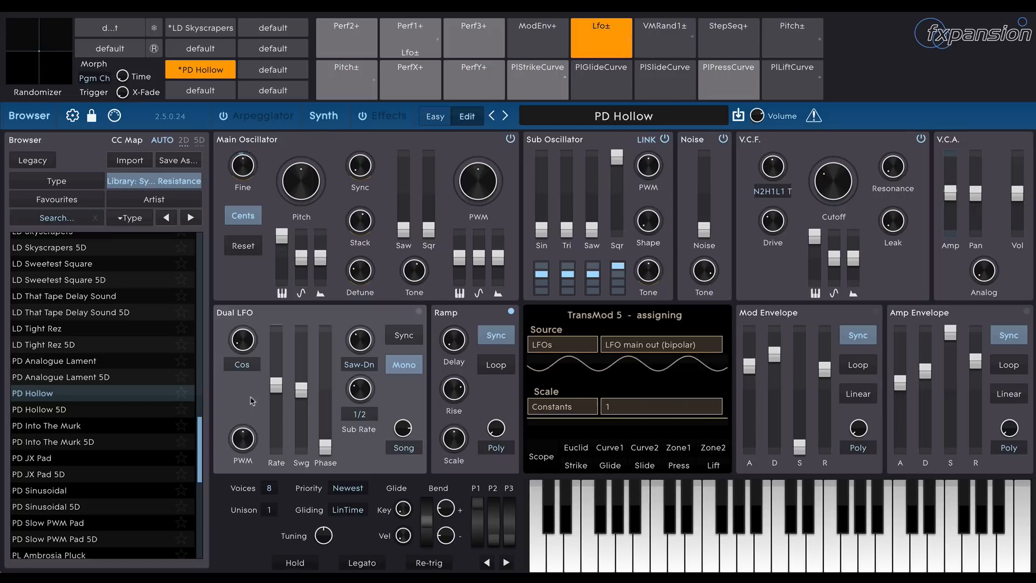
left_click_drag(275, 384, 275, 391)
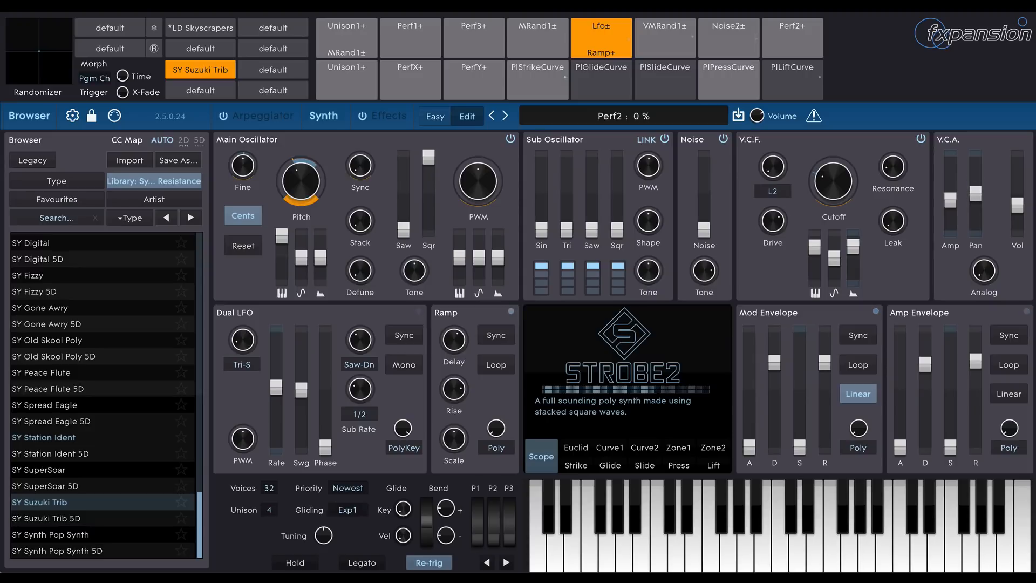
Step: Show the effects of the SY Suzuki Trib preset and turn off the DirtyDAC effect
left_click(387, 117)
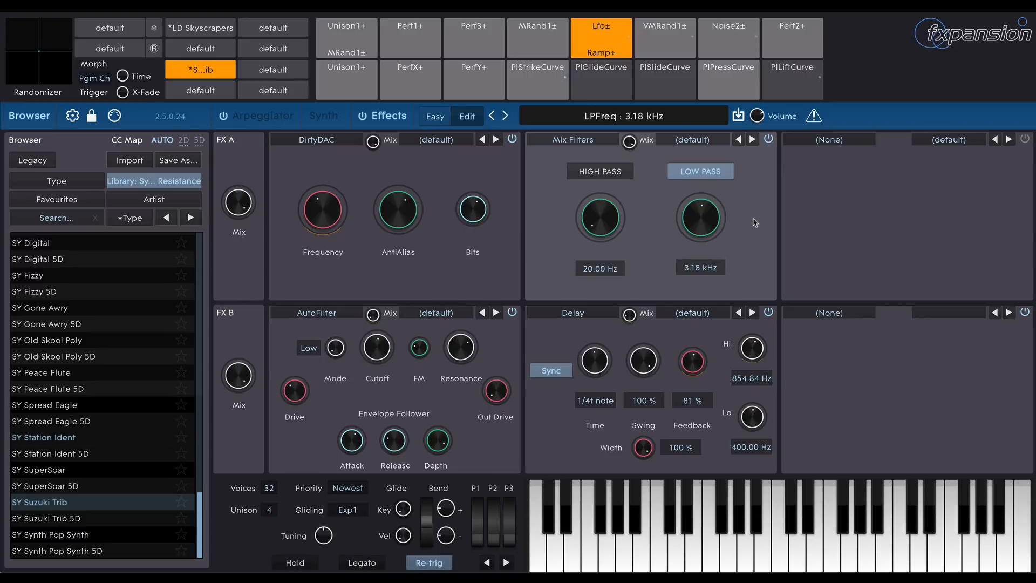
left_click(512, 139)
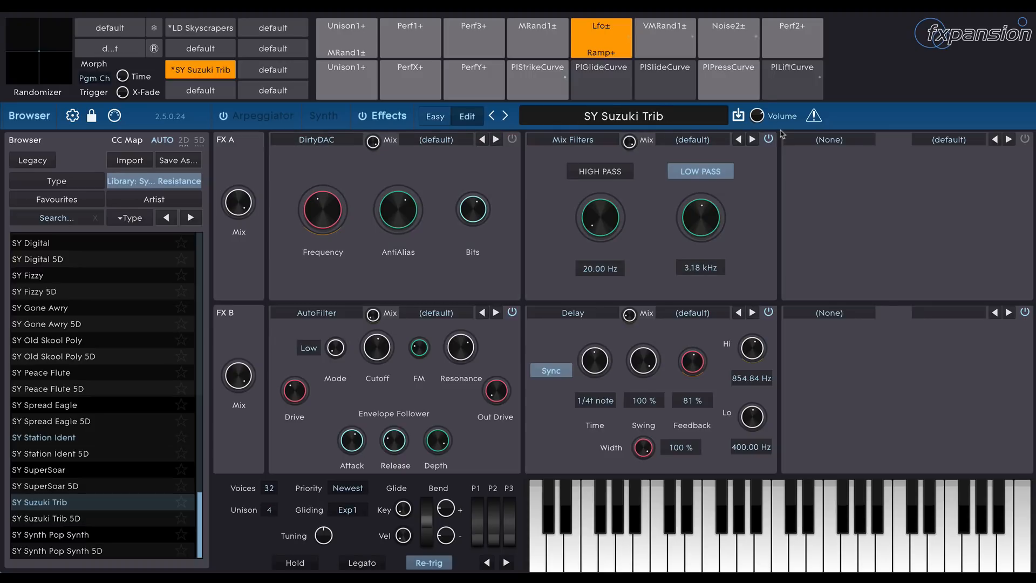
left_click(707, 173)
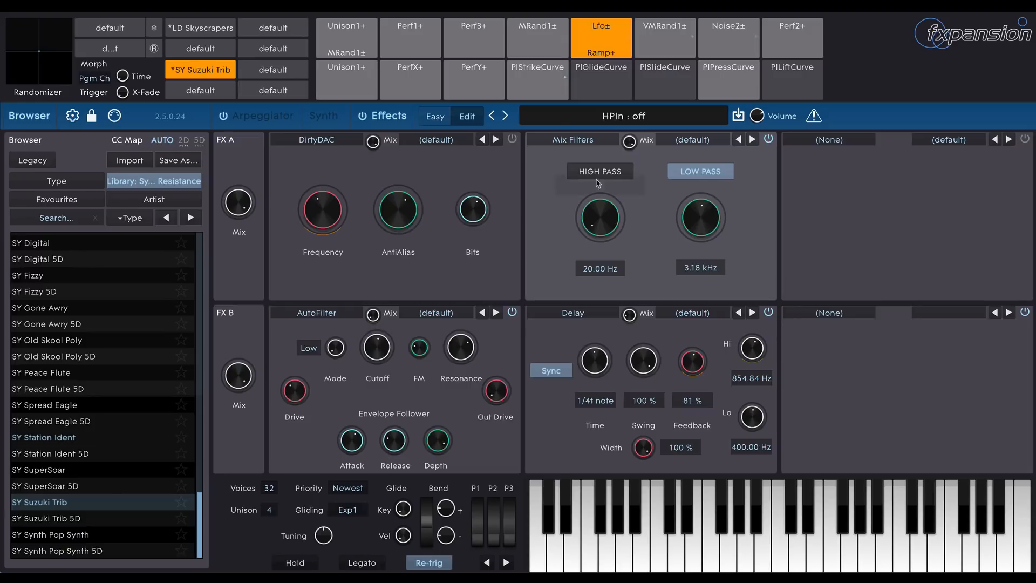
Step: Look through the distortion effects available for the DirtyDAC slot without replacing it
left_click(337, 142)
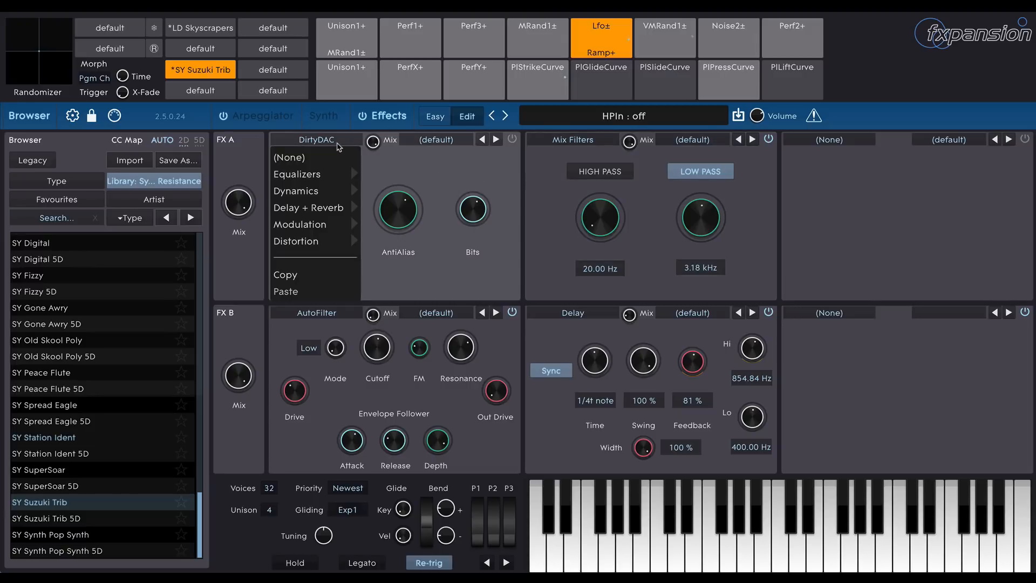
mouse_move(327, 242)
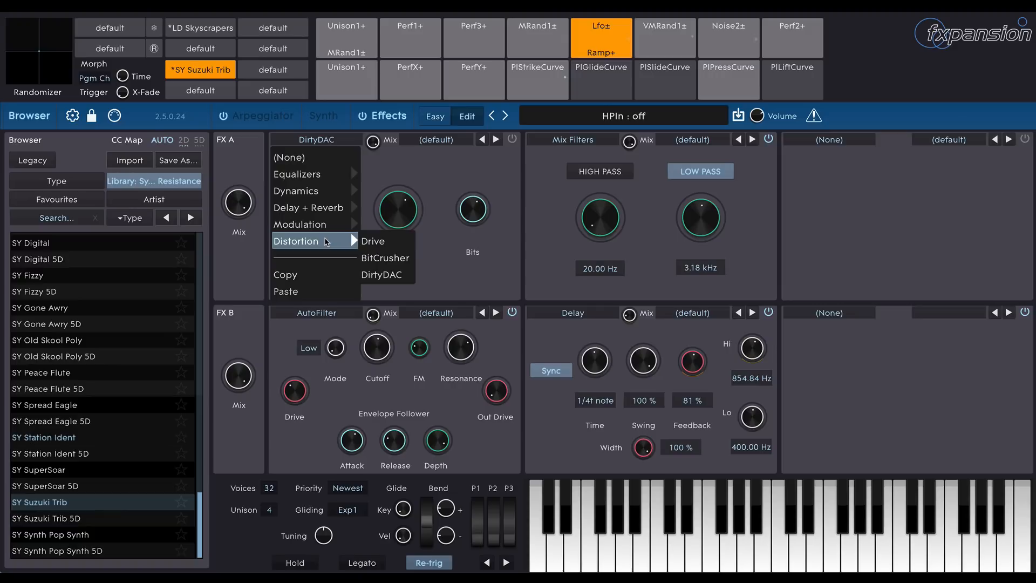
left_click(460, 164)
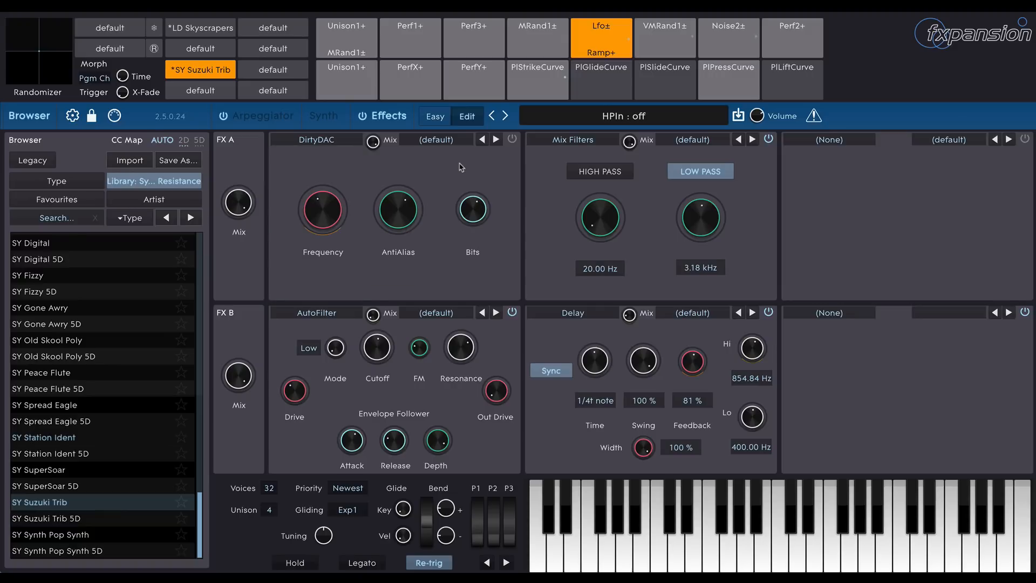
Step: Turn the DirtyDAC effect back on, and switch the Mix Filters effect off and on again
left_click(512, 139)
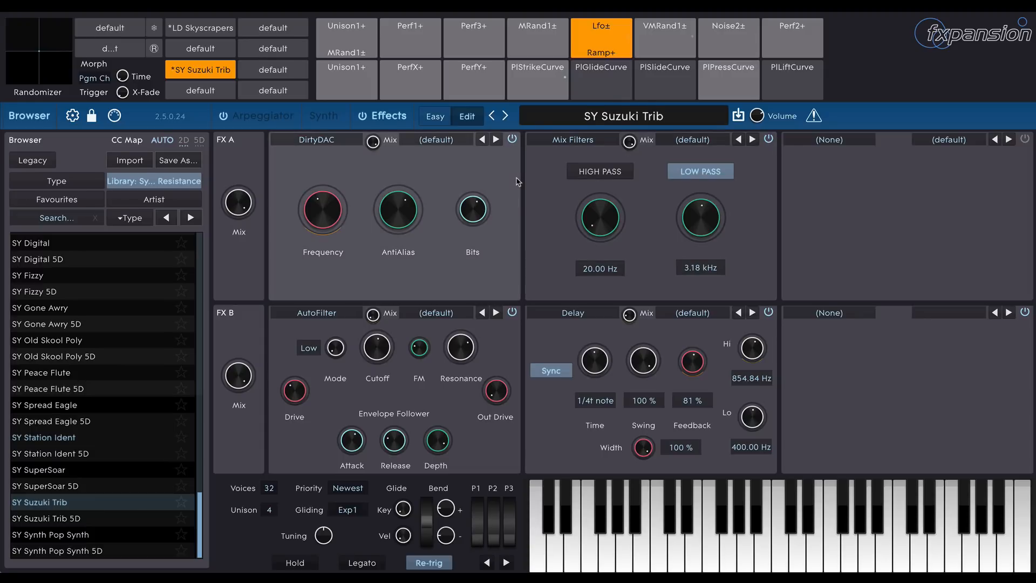
left_click(768, 139)
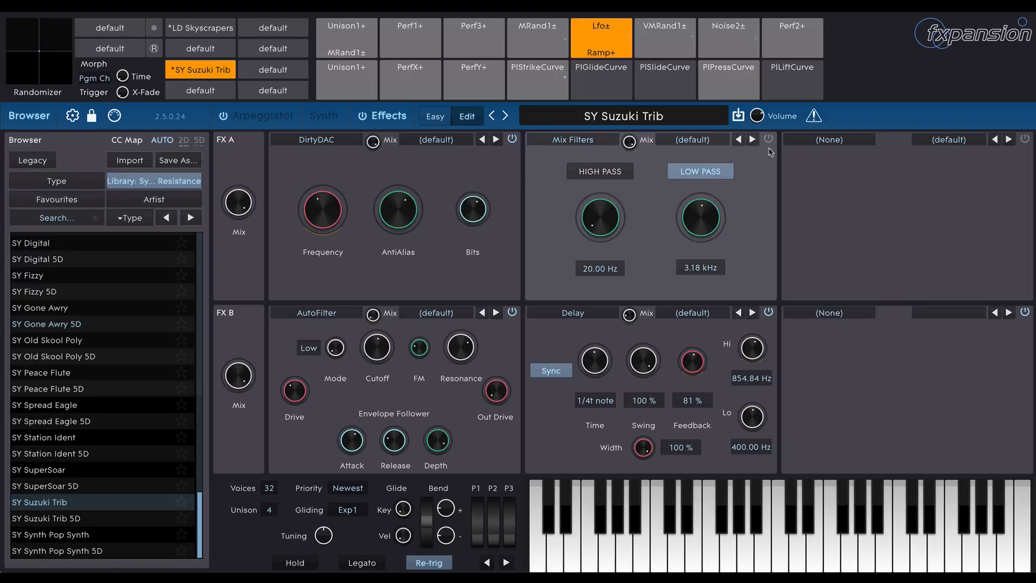
left_click(768, 138)
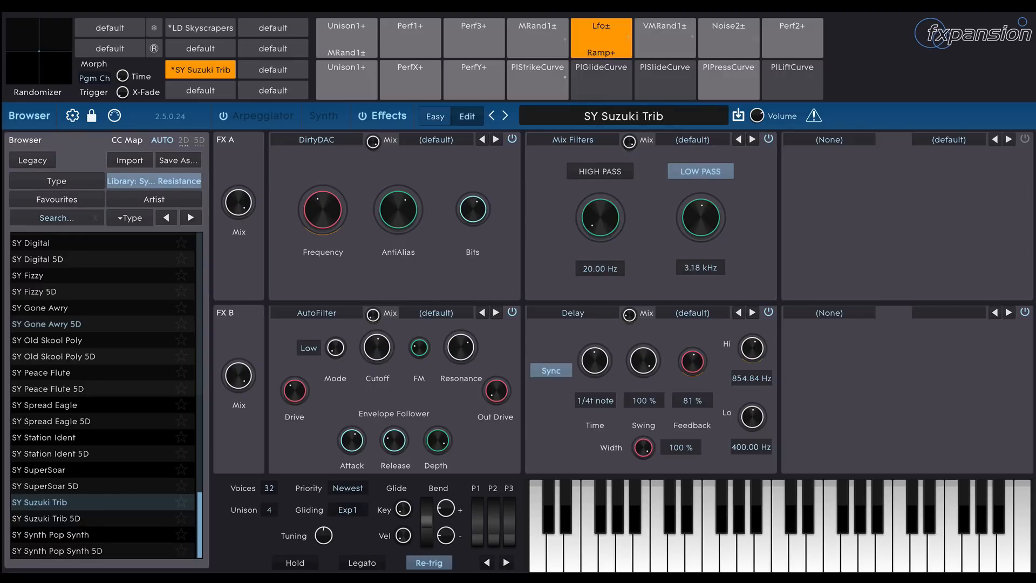